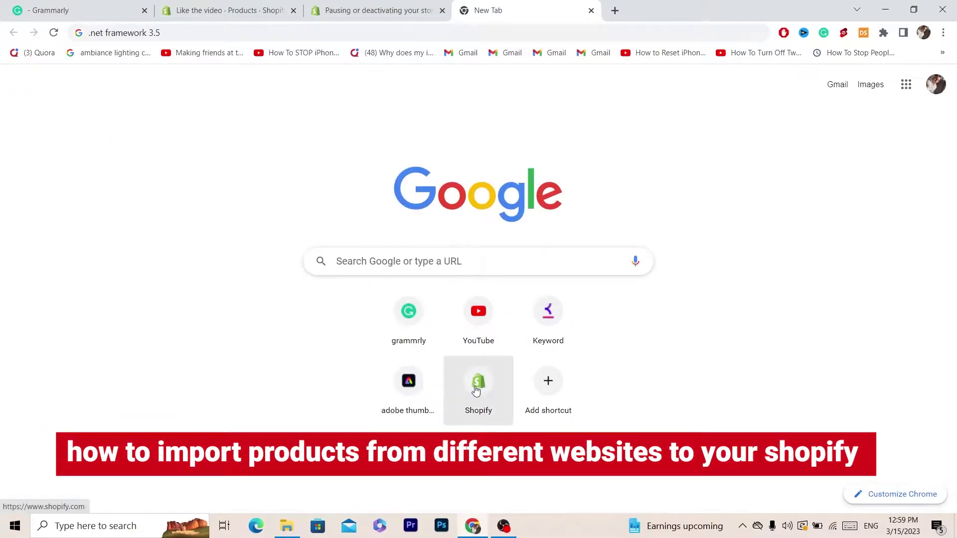
Go to the Shopify website and log in to reach the stores page showing 'Like the video'.
left_click(476, 390)
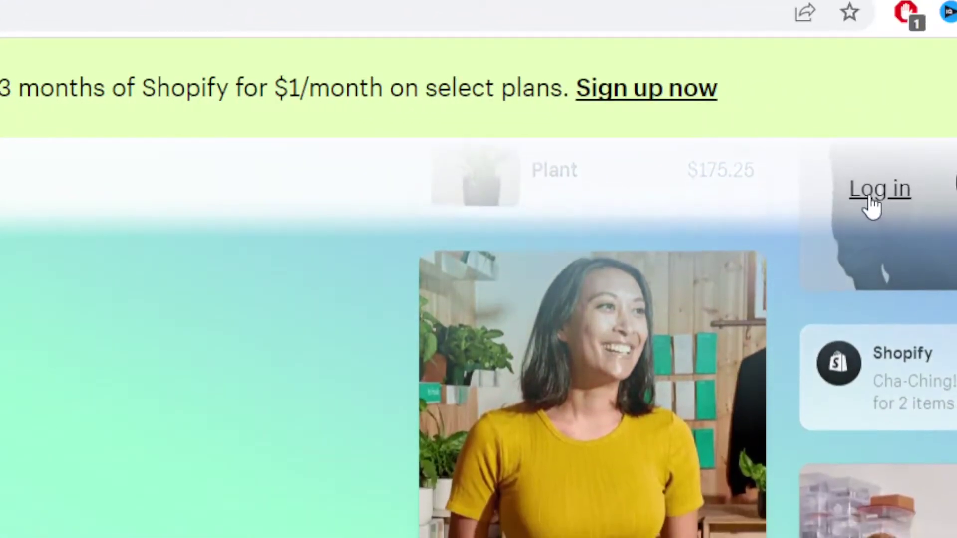
left_click(871, 198)
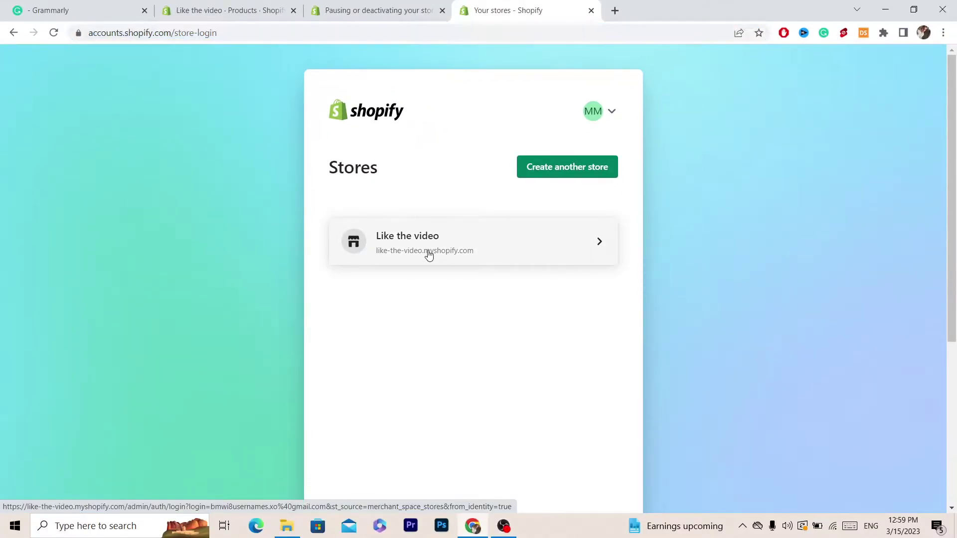
Open the Like the video store admin, go to Apps, and search the app store for 'Robo'.
left_click(429, 255)
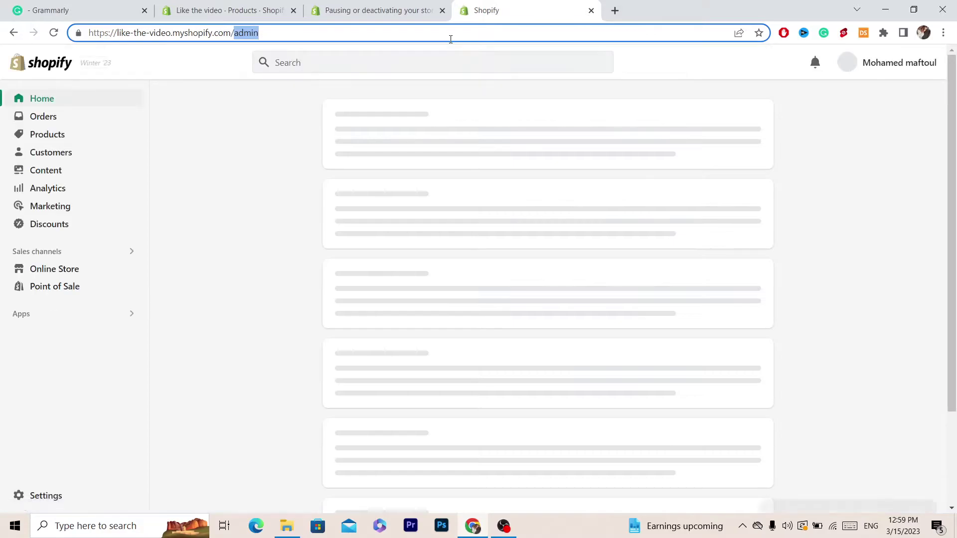
left_click(255, 303)
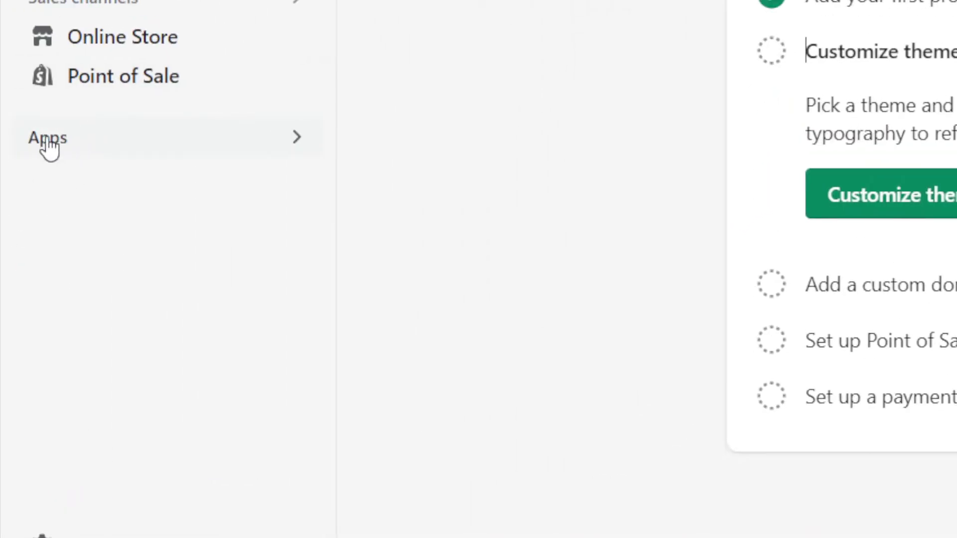
left_click(96, 145)
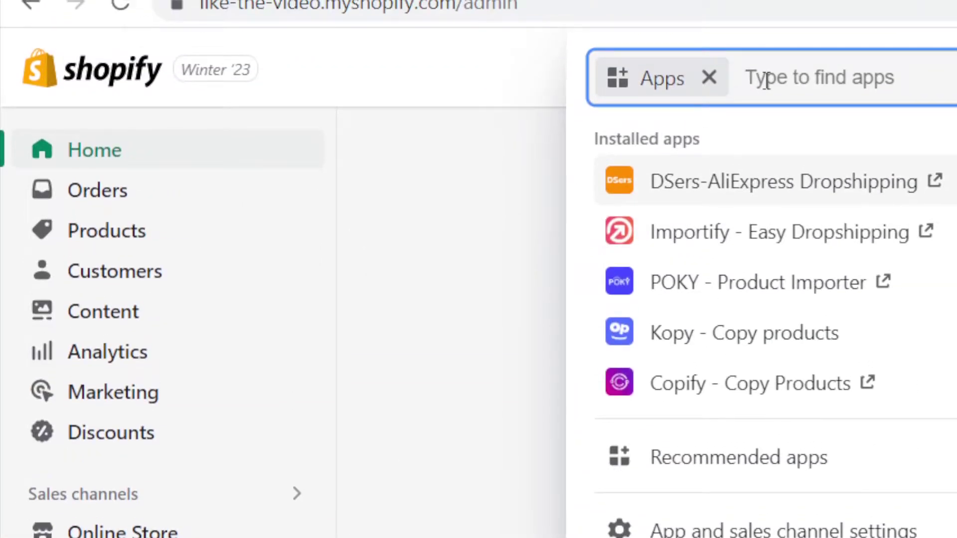
type("Robo")
double_click(367, 66)
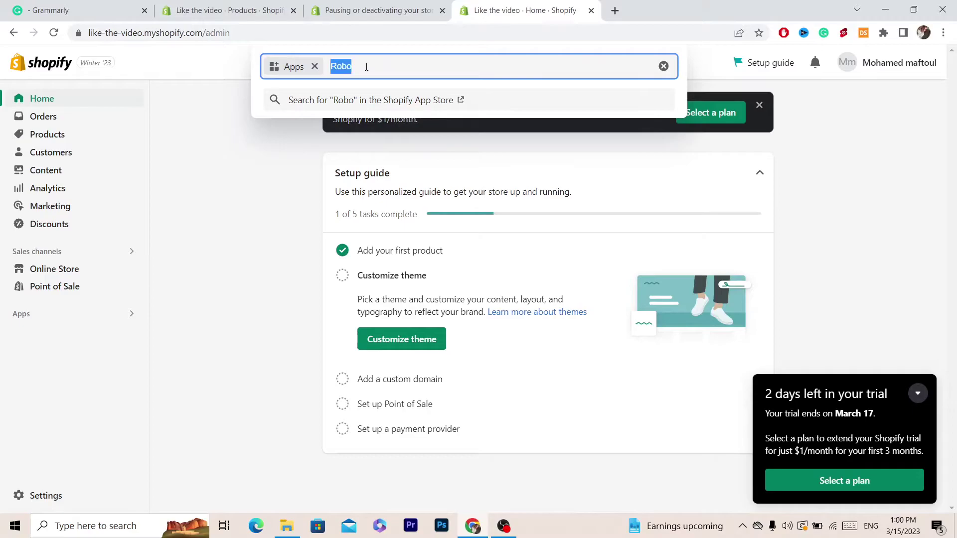
key("Return")
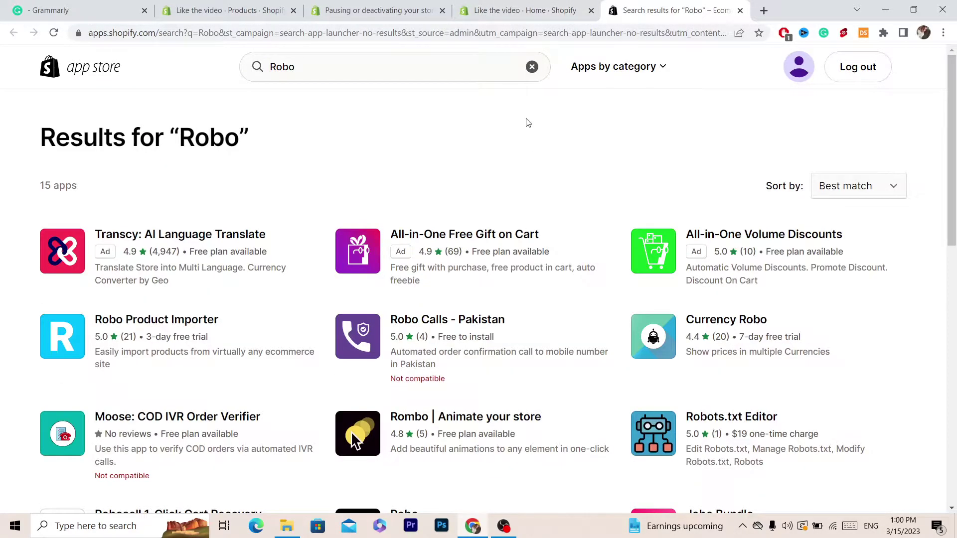
Add the Robo Product Importer app from the search results to the store.
left_click_drag(648, 5, 567, 5)
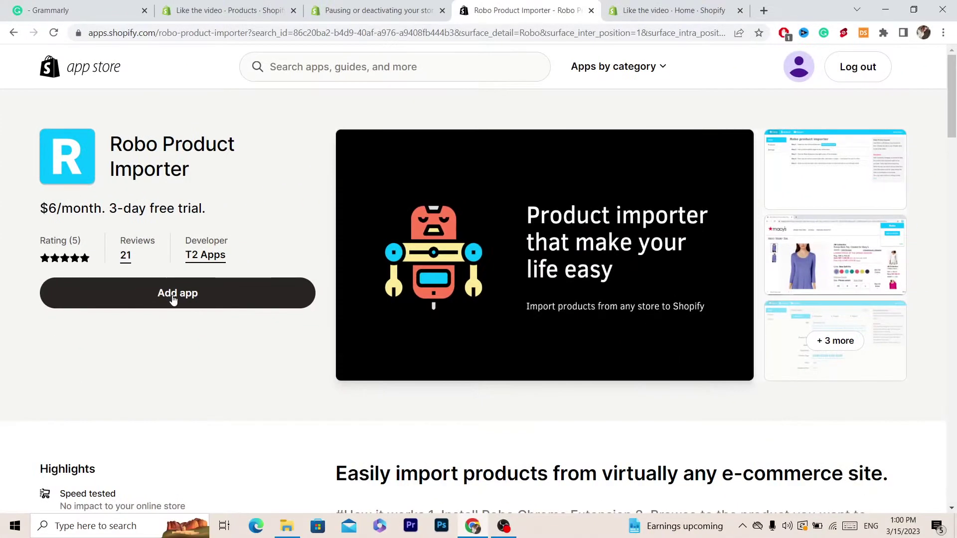
left_click(173, 299)
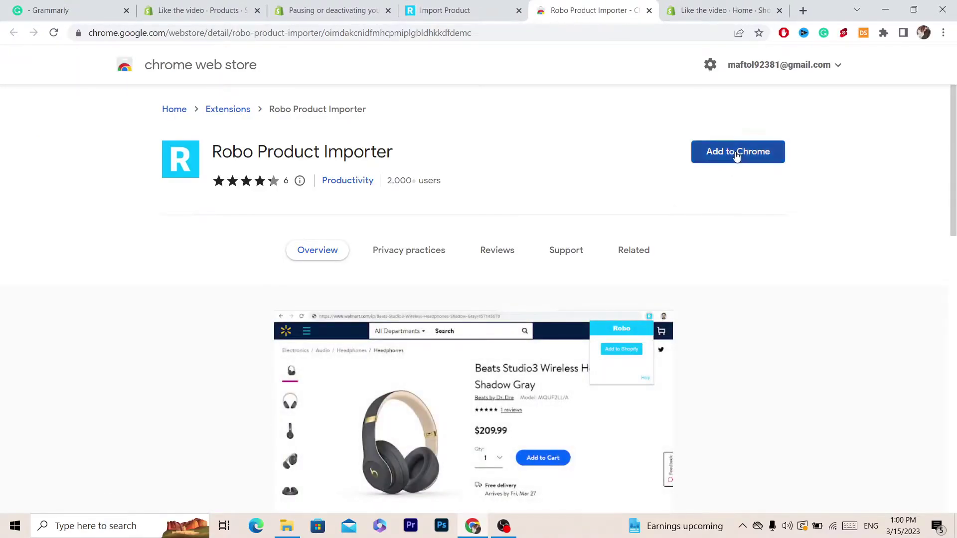
Add the Robo Product Importer extension to Chrome.
left_click(719, 157)
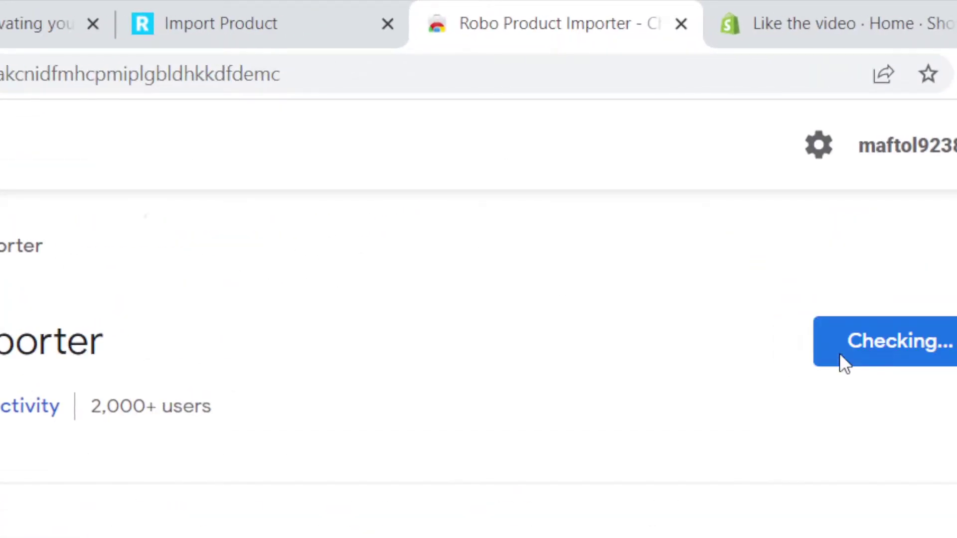
left_click(321, 298)
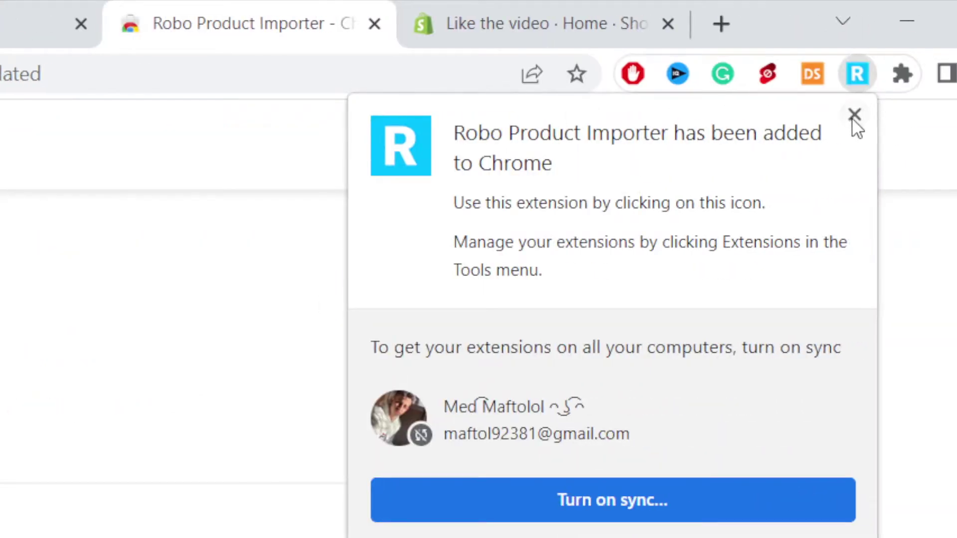
left_click(857, 121)
Pin the Robo extension to the toolbar and return to the store's Shopify home.
left_click(861, 81)
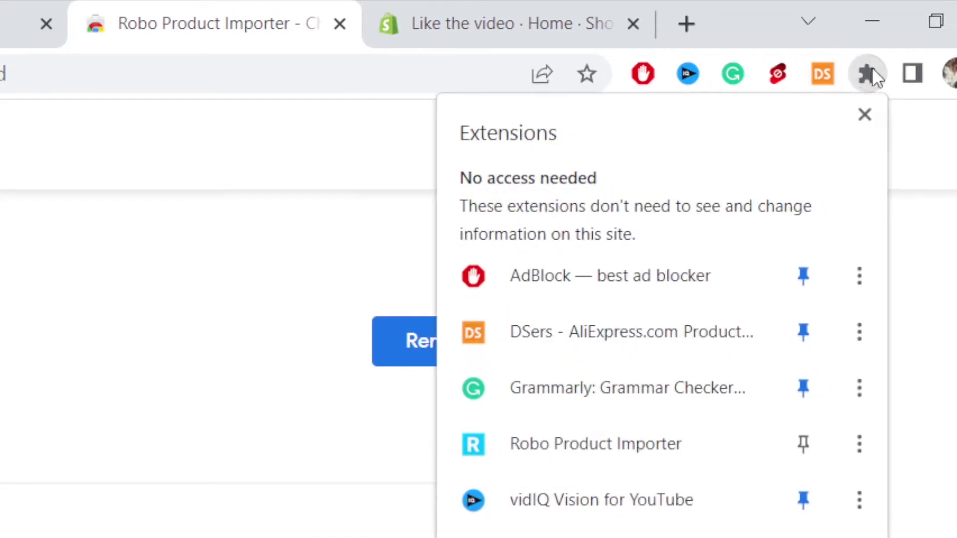
left_click(867, 75)
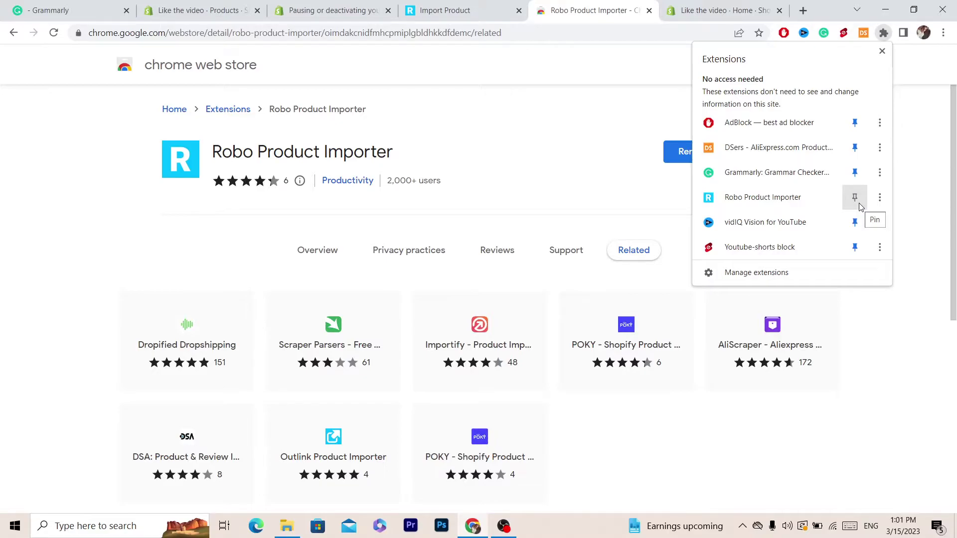
left_click(854, 197)
left_click(438, 9)
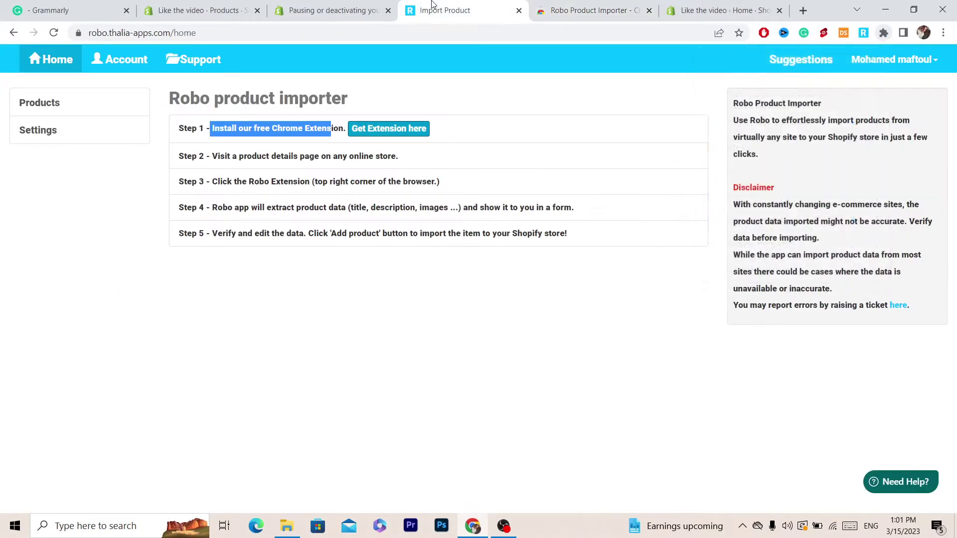
left_click(864, 32)
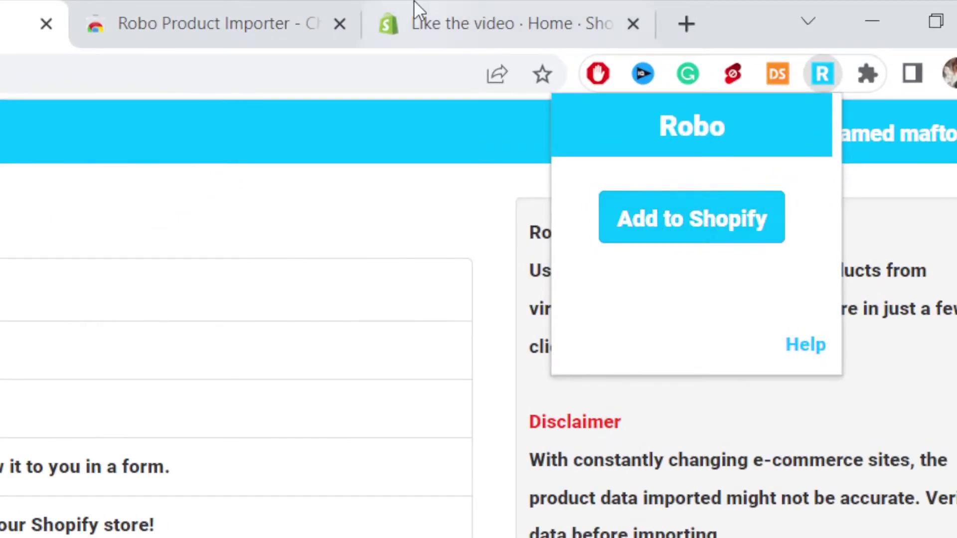
left_click(684, 6)
left_click(83, 73)
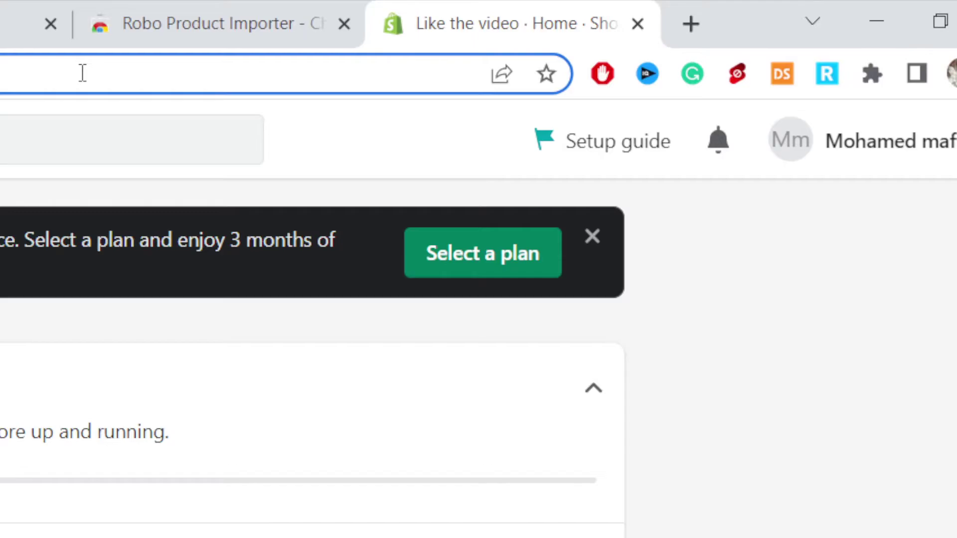
type("AMAZON")
Find Amazon's Apple AirPods (2nd Generation) page and send it to the Robo importer.
key("Return")
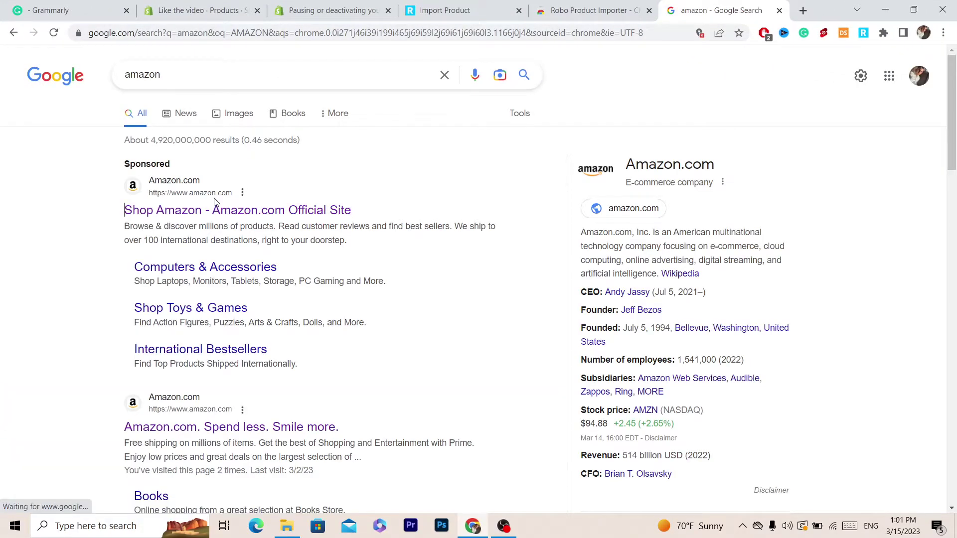
left_click(226, 209)
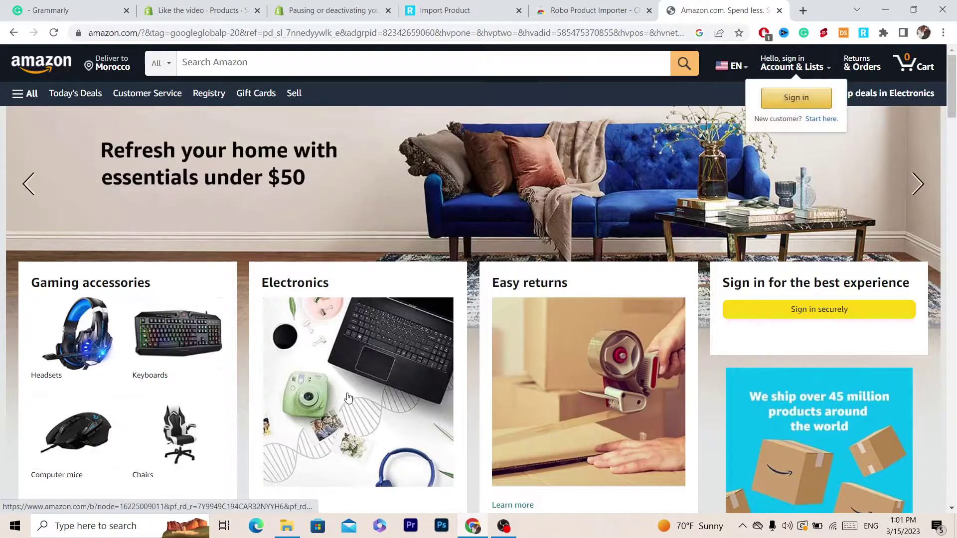
left_click(397, 351)
left_click(524, 314)
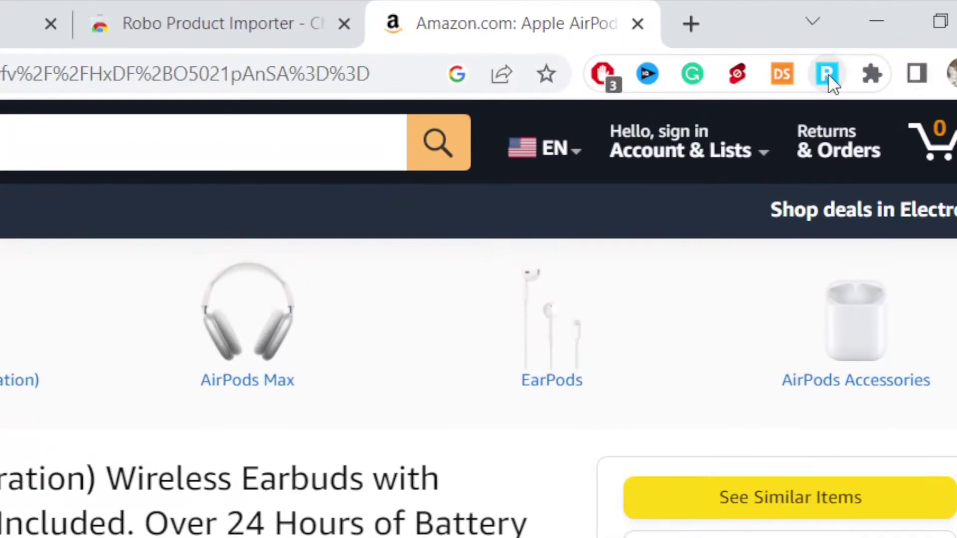
left_click(863, 33)
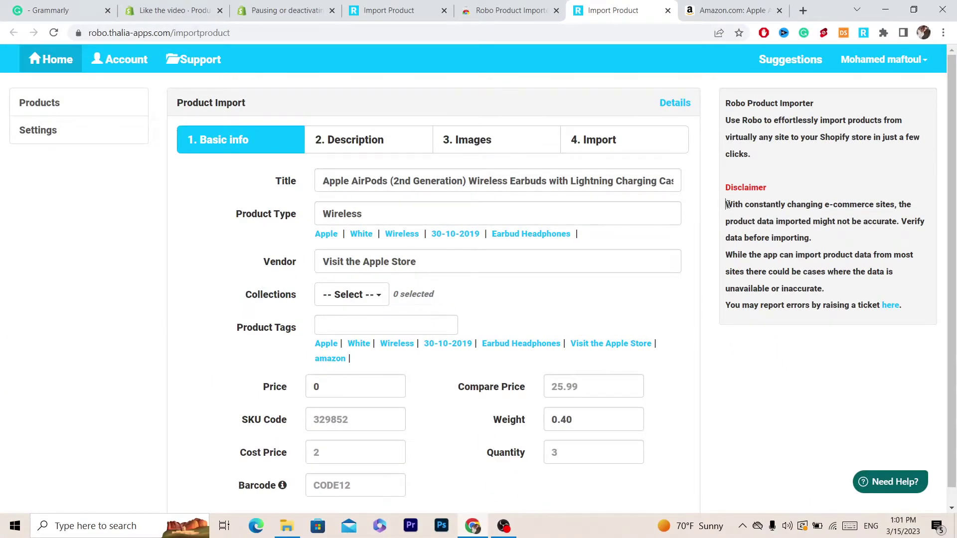
Review the imported AirPods description and images, then move to the import step.
mouse_move(733, 204)
left_mouse_down()
mouse_move(811, 202)
mouse_move(754, 222)
mouse_move(781, 223)
mouse_move(748, 221)
mouse_move(863, 205)
mouse_move(806, 238)
mouse_move(897, 223)
mouse_move(898, 243)
left_mouse_up()
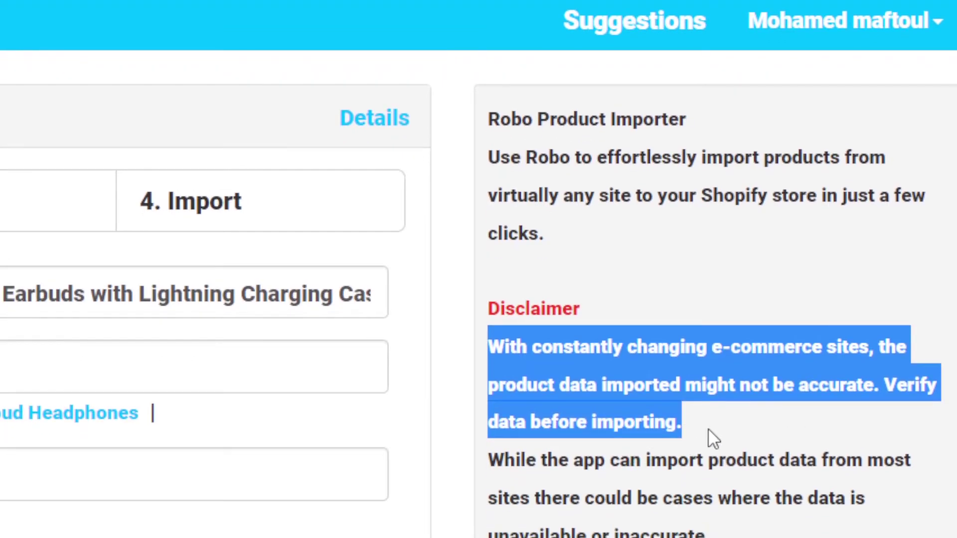
left_click(708, 430)
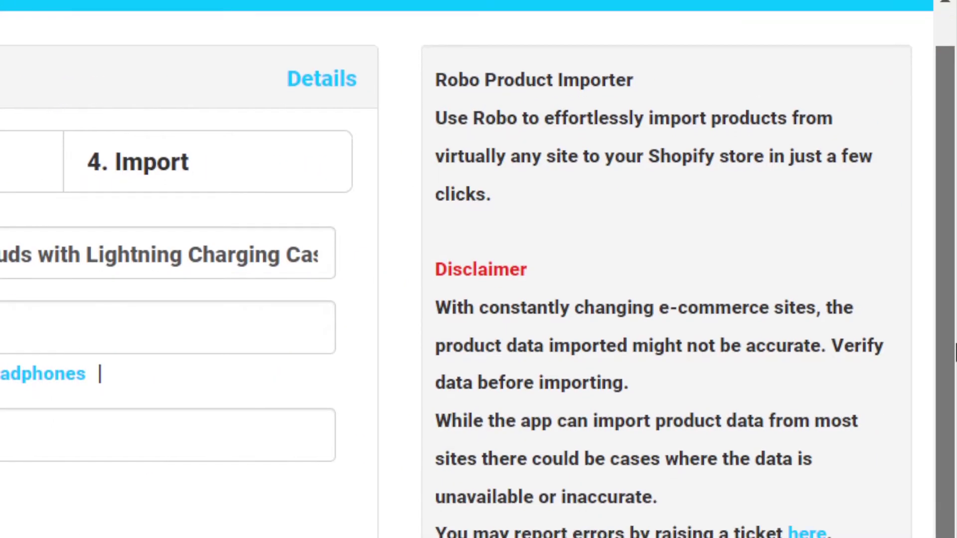
left_click(366, 131)
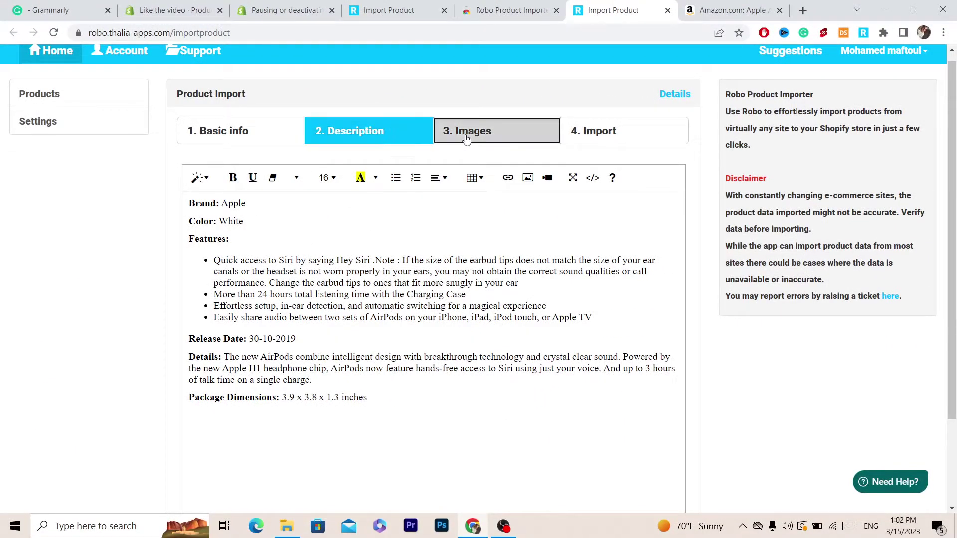
left_click(468, 133)
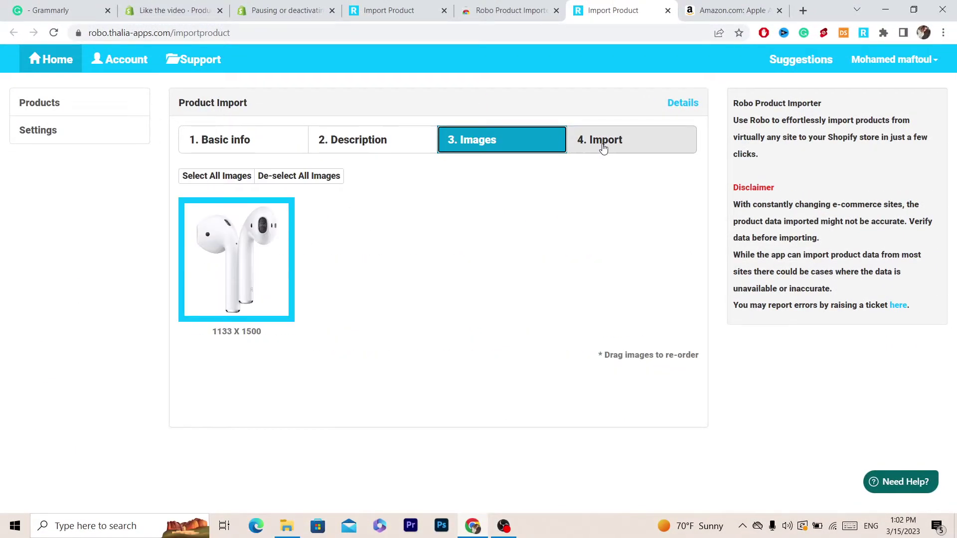
left_click(604, 148)
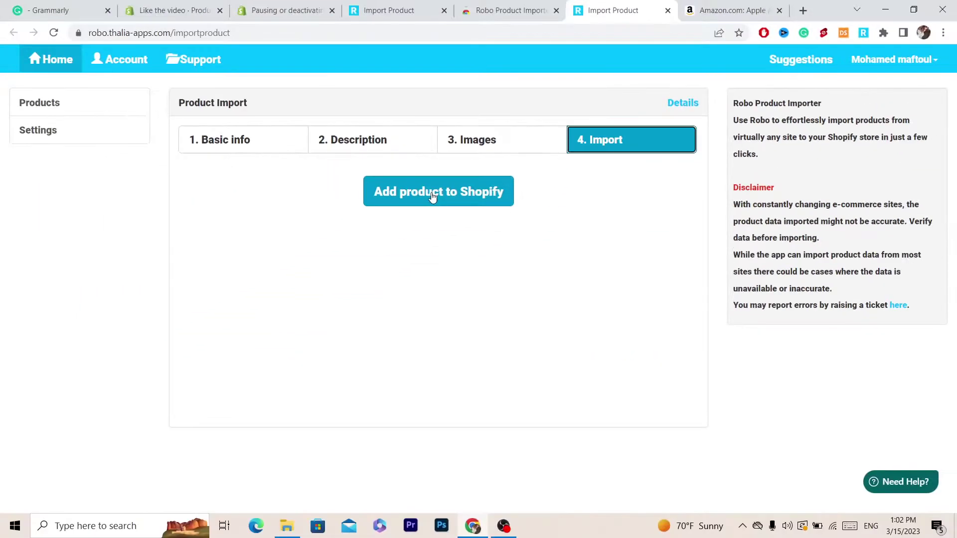
Try adding the AirPods to Shopify and read the missing title-or-price error.
left_click(432, 196)
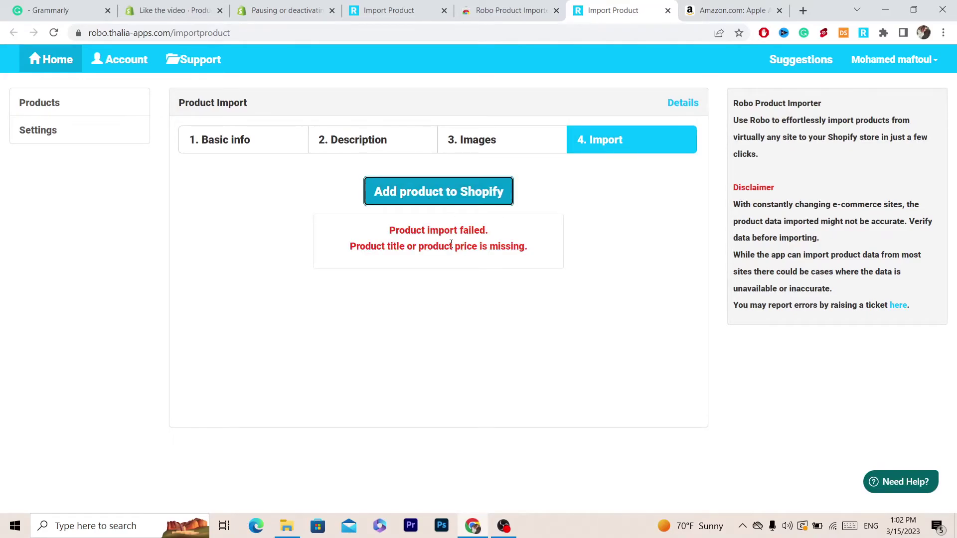
left_click_drag(364, 225, 527, 248)
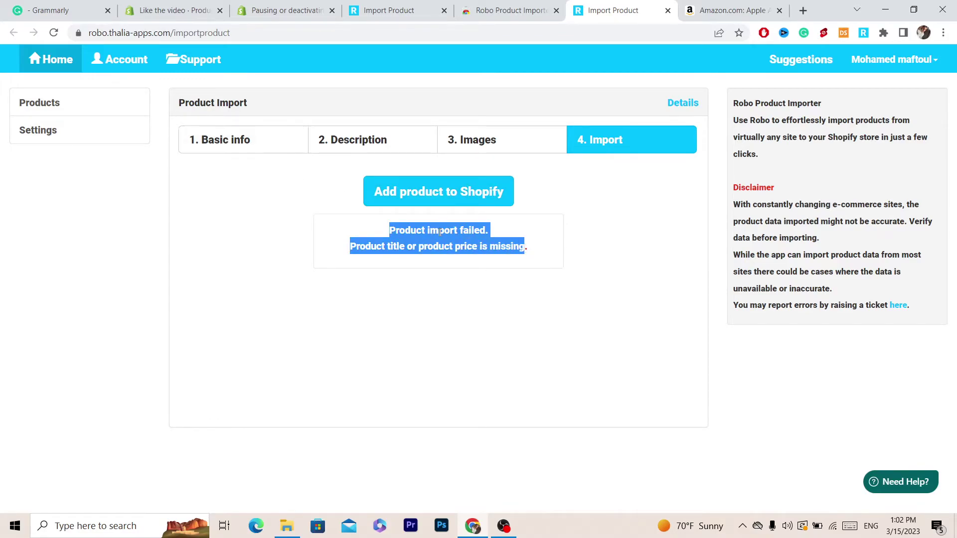
double_click(372, 231)
left_click_drag(375, 231, 528, 246)
left_click(547, 251)
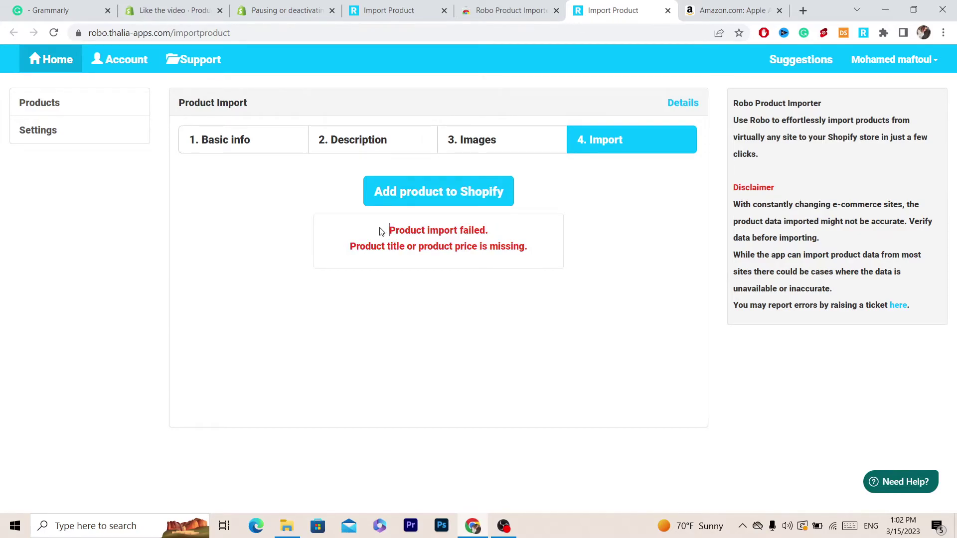
left_click_drag(381, 232, 521, 248)
On Basic info, change the AirPods price from 0 to 23.
left_click(528, 247)
left_click(202, 136)
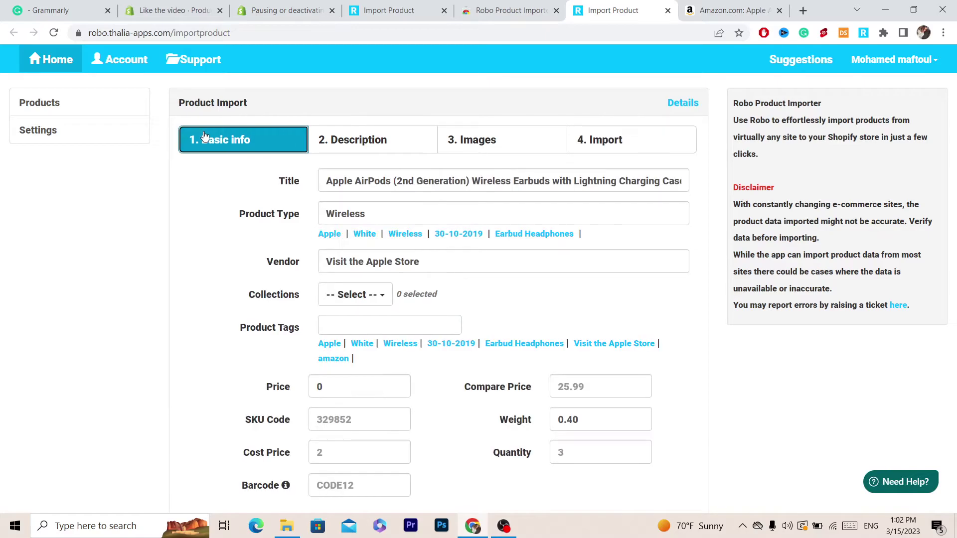
left_click(355, 295)
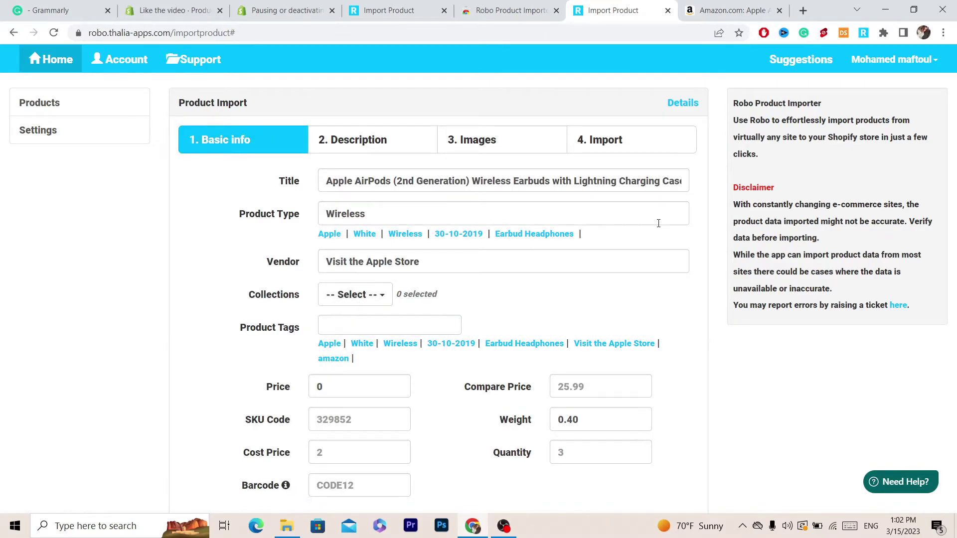
left_click_drag(759, 154, 918, 204)
double_click(357, 377)
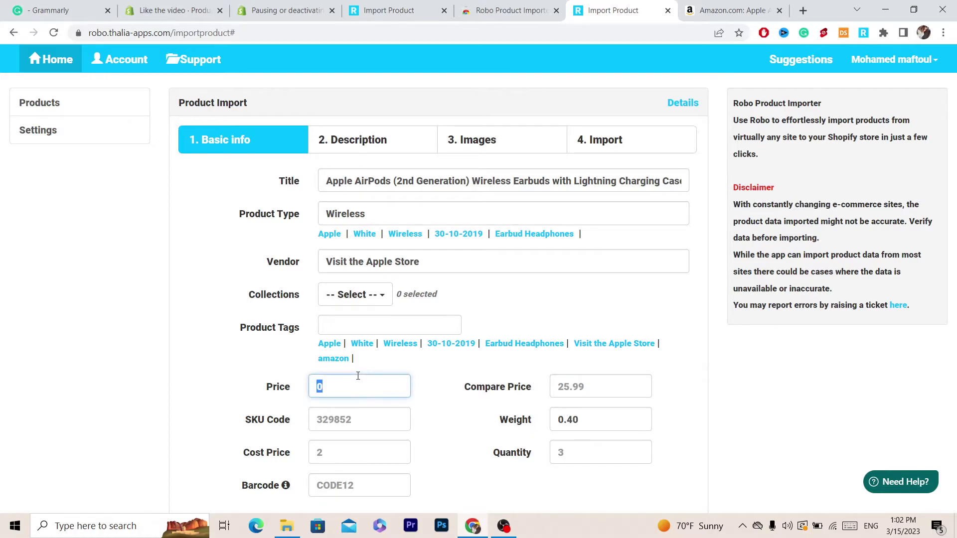
type("23")
Add the AirPods to Shopify again and check the success message.
left_click(604, 152)
left_click(469, 203)
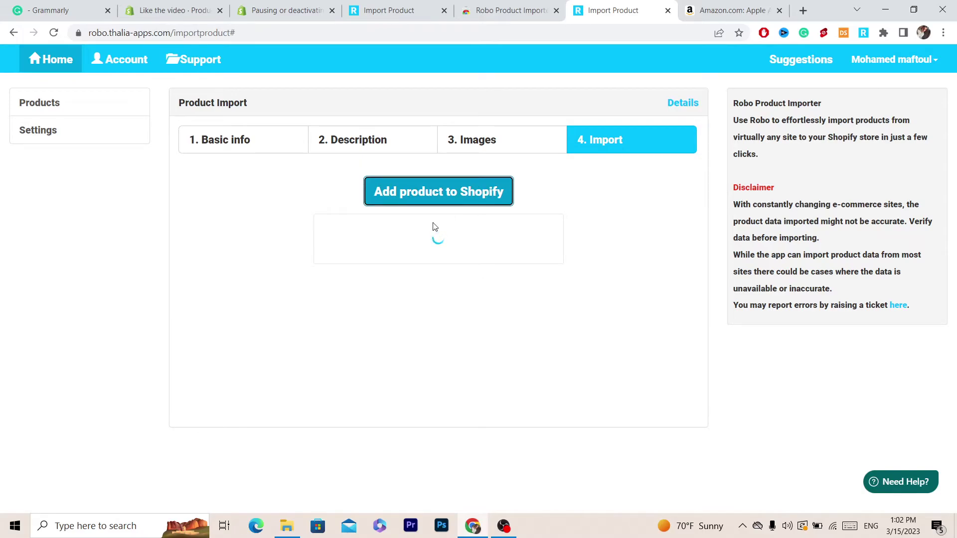
double_click(378, 234)
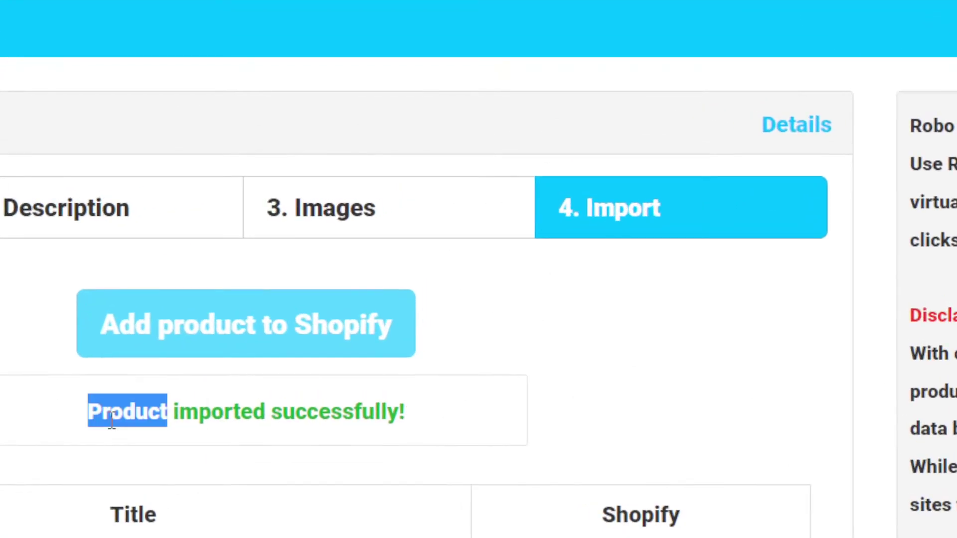
left_click(111, 421)
double_click(306, 435)
left_click(306, 435)
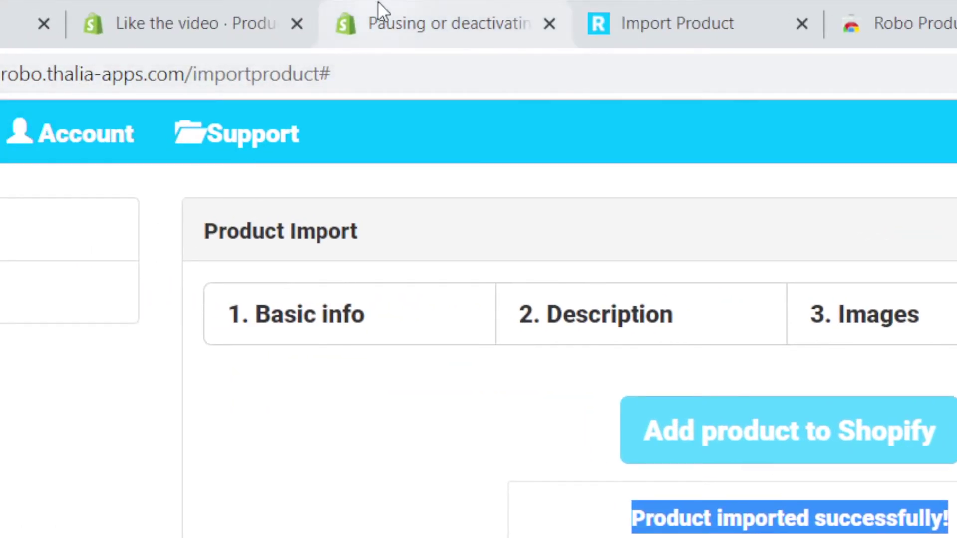
Open the imported AirPods product from the Shopify Products list.
left_click(378, 9)
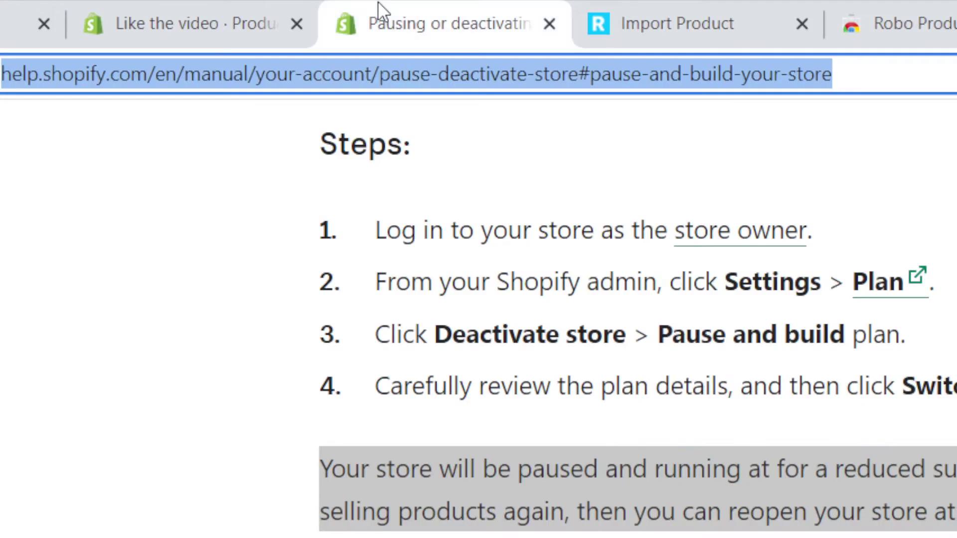
left_click(215, 9)
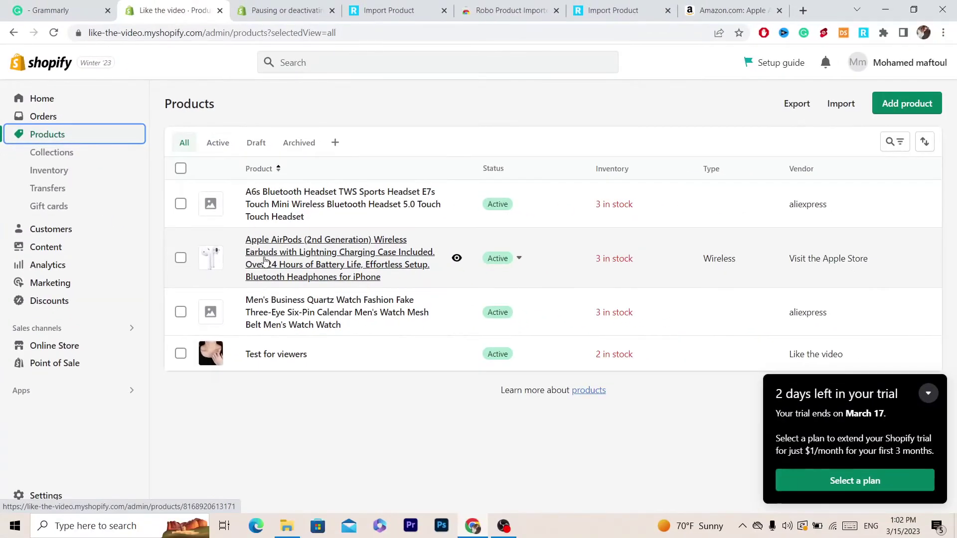
left_click(310, 261)
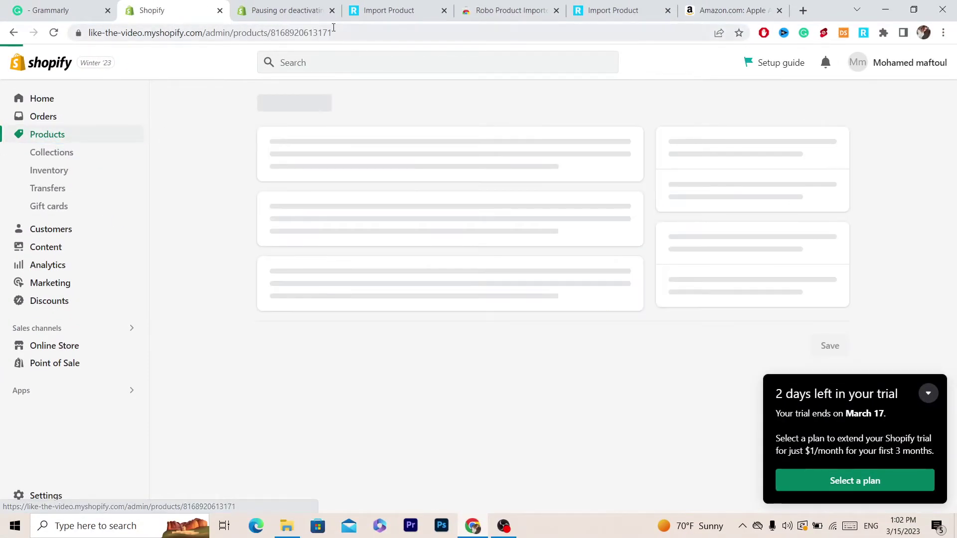
left_click(334, 30)
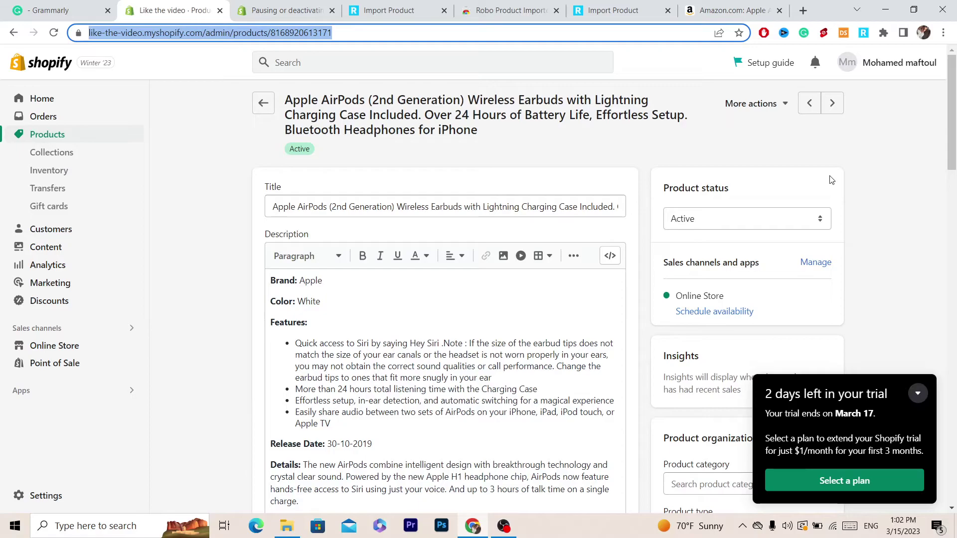
scroll(831, 180, "down", 3)
scroll(830, 180, "down", 2)
scroll(830, 181, "down", 5)
scroll(932, 144, "up", 9)
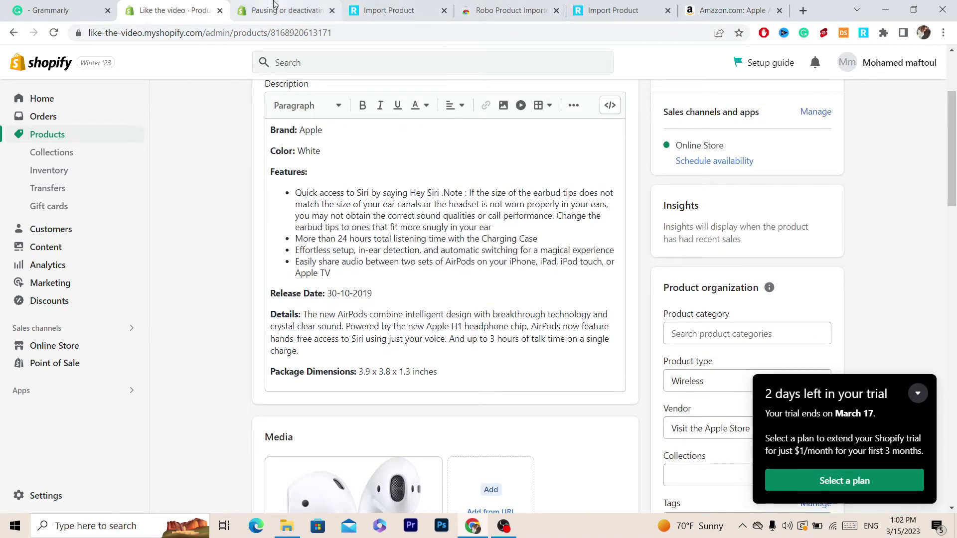
Look through the other open tabs, then come back to the AirPods product page.
left_click(398, 10)
left_click(509, 10)
left_click(236, 8)
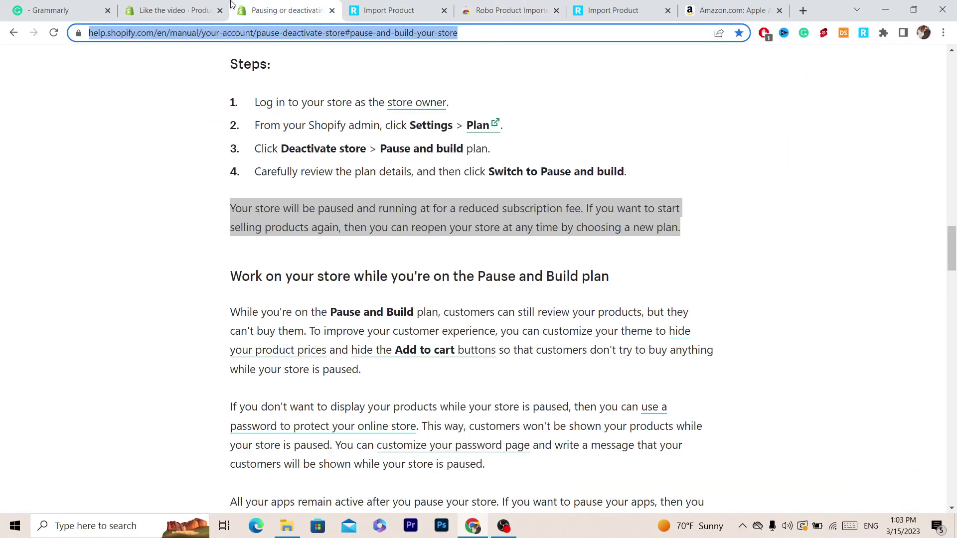
left_click(178, 9)
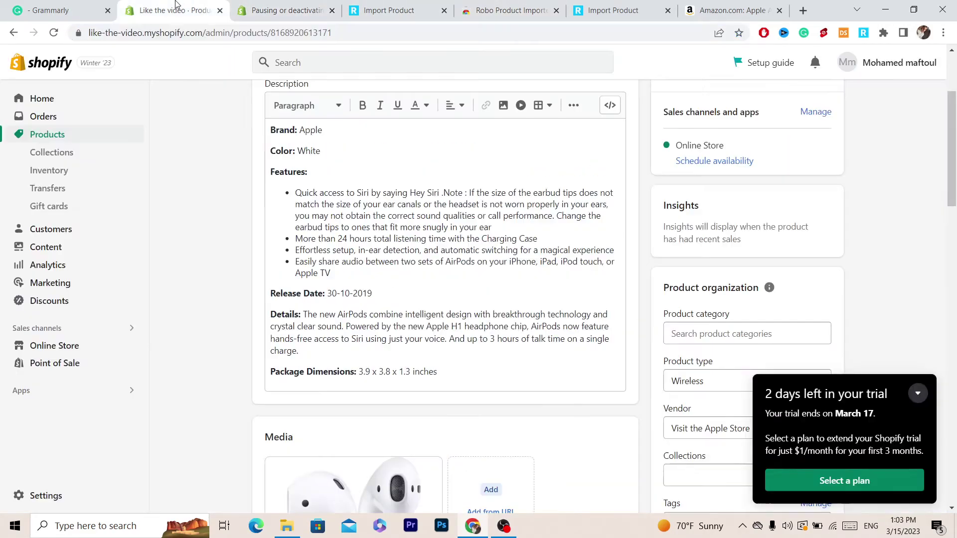
Search the apps for 'Cop' to reach the Copify - Copy Products approval page.
left_click(50, 393)
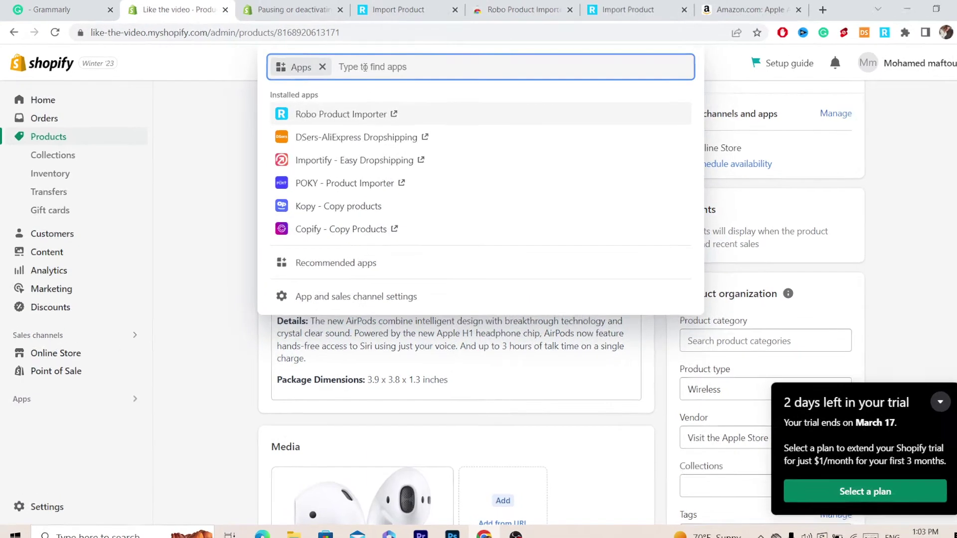
type("Copy")
key("BackSpace")
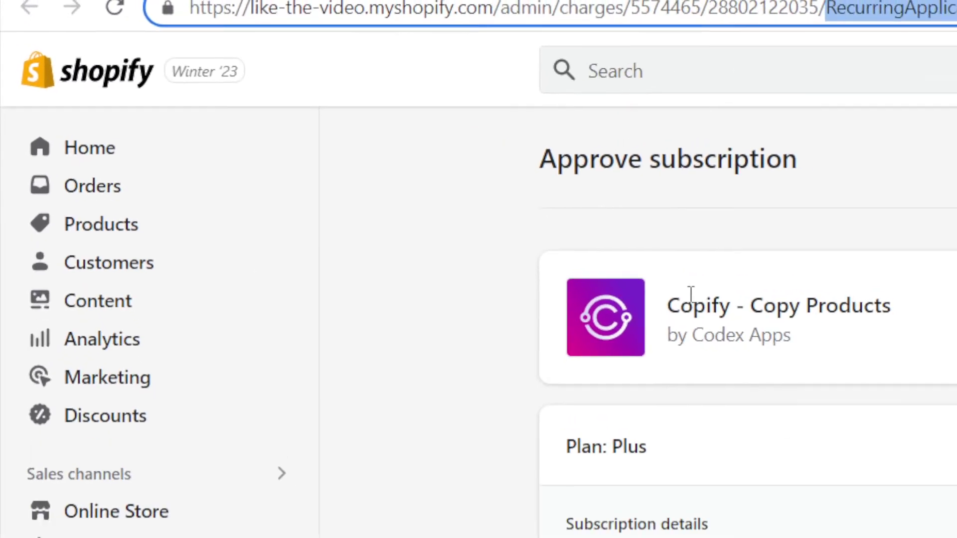
left_click(308, 174)
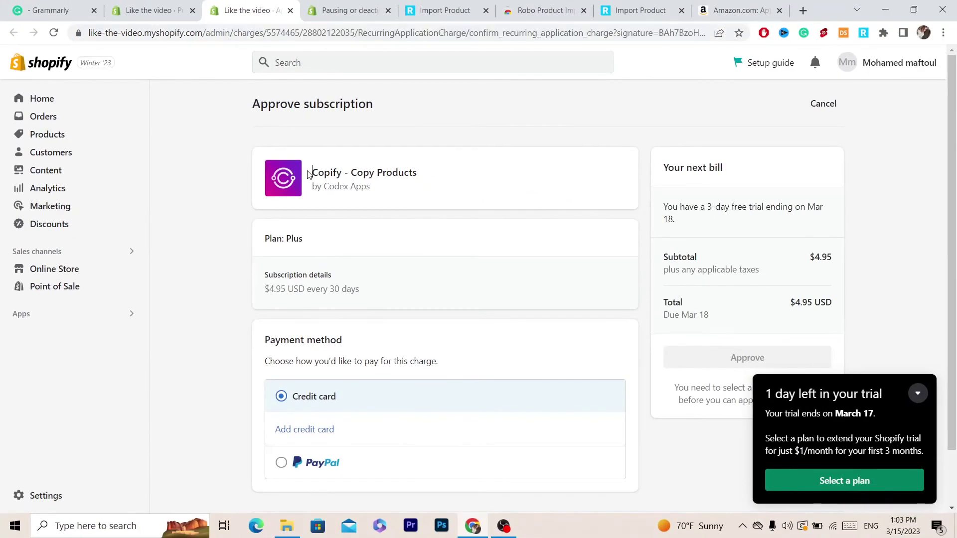
Review Copify's $4.95-per-30-days Plus plan, then switch back to Robo Product Importer.
left_click_drag(420, 173, 329, 174)
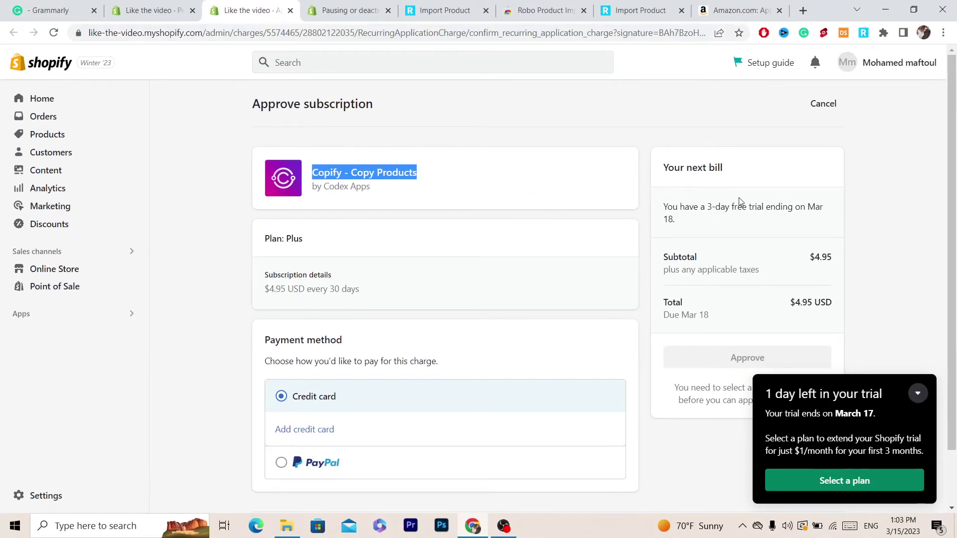
triple_click(799, 305)
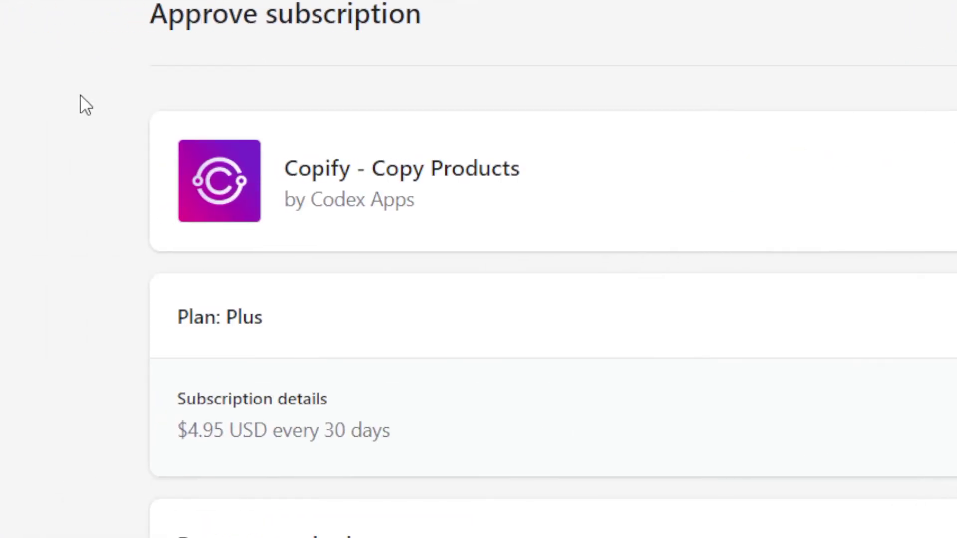
triple_click(266, 84)
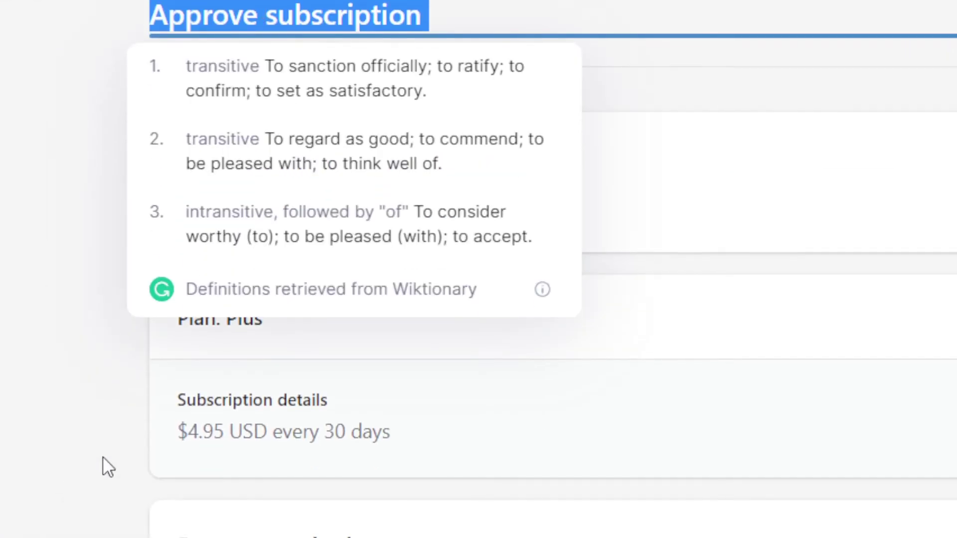
left_click(173, 441)
triple_click(366, 169)
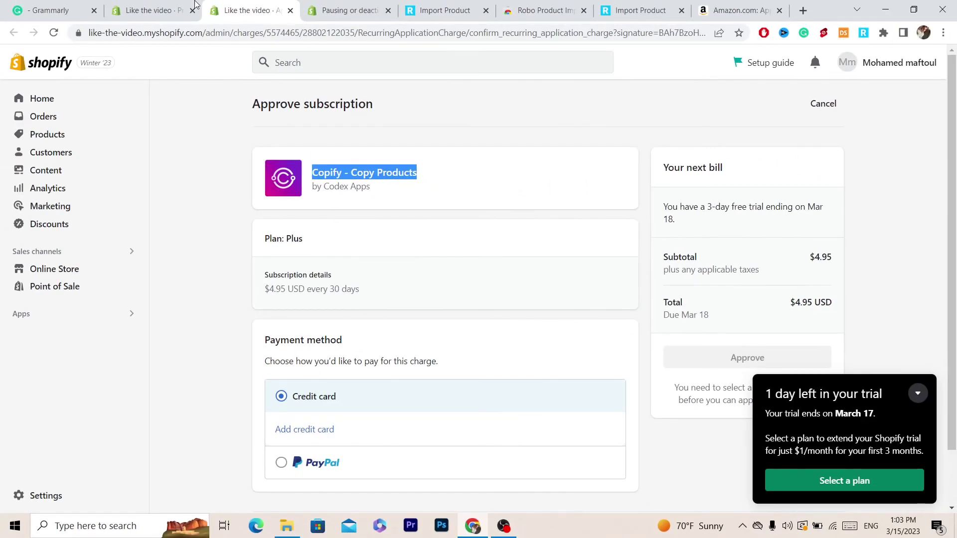
left_click(431, 8)
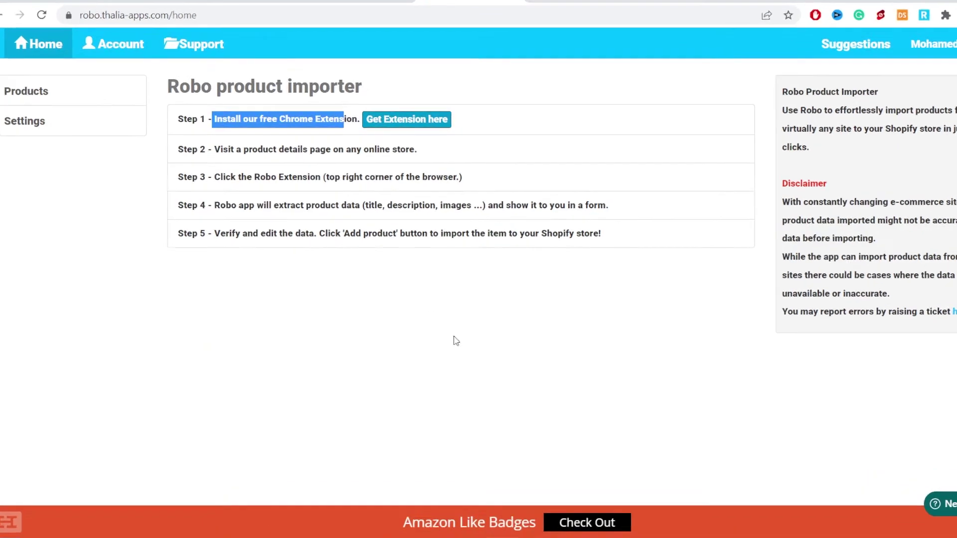